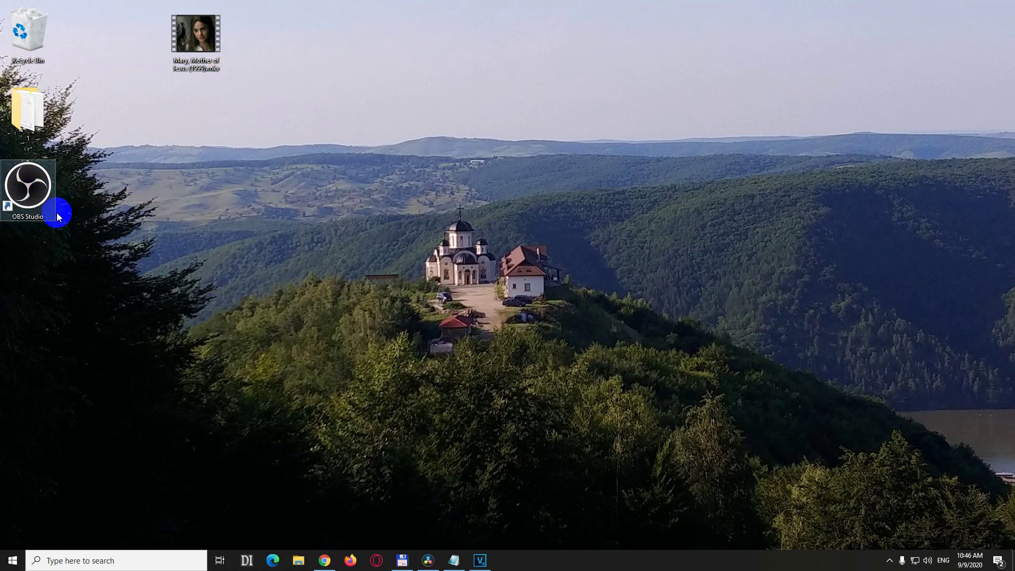
Step: Search Bing for 'obs' in Edge and open the official obsproject.com homepage
click(273, 561)
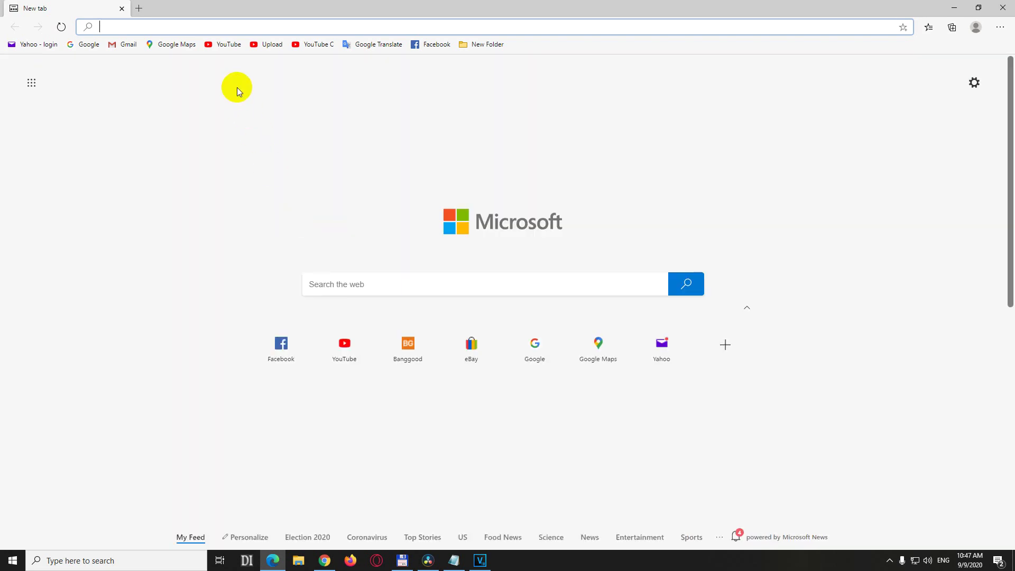
text(obs)
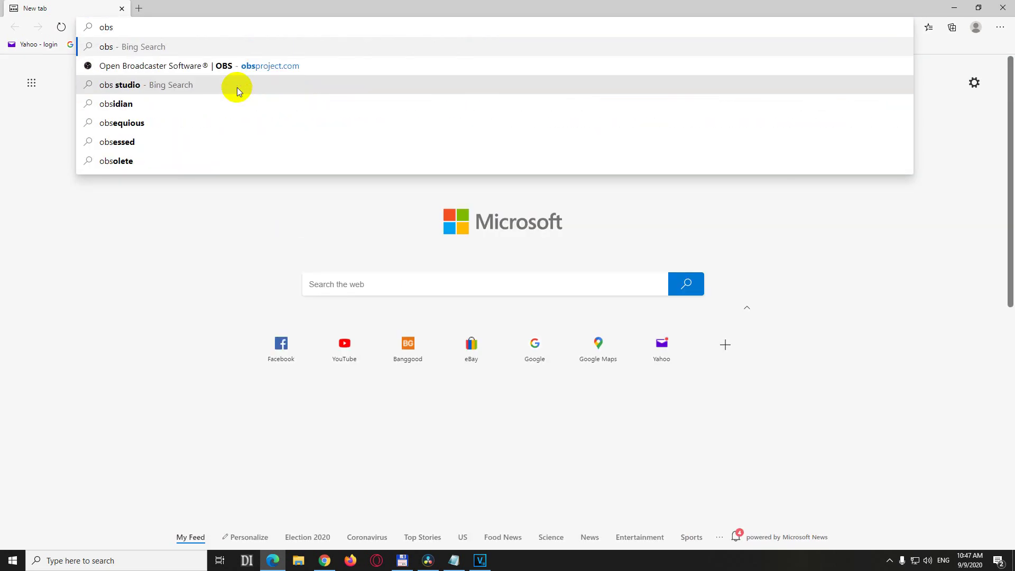
key(Return)
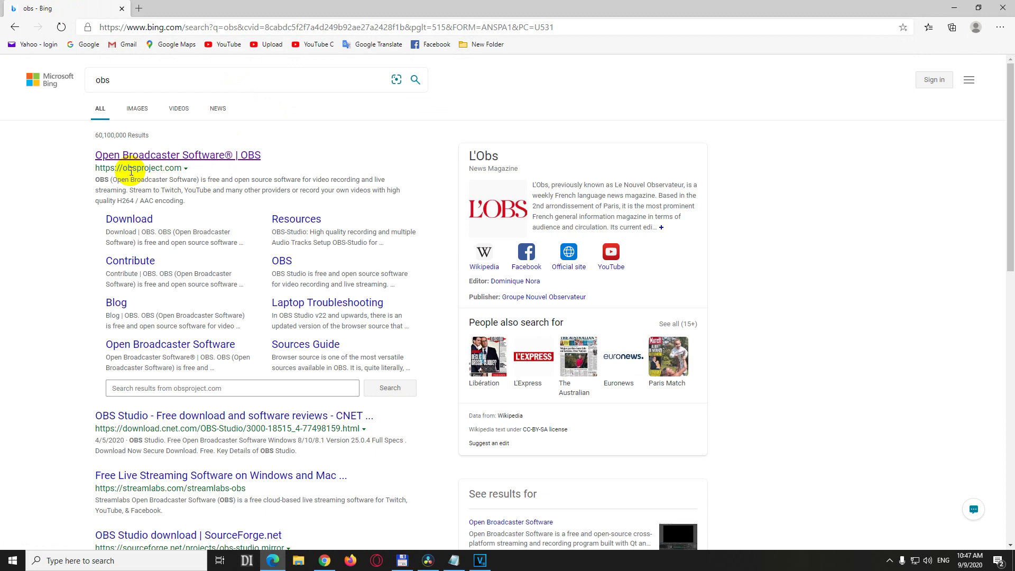
click(167, 156)
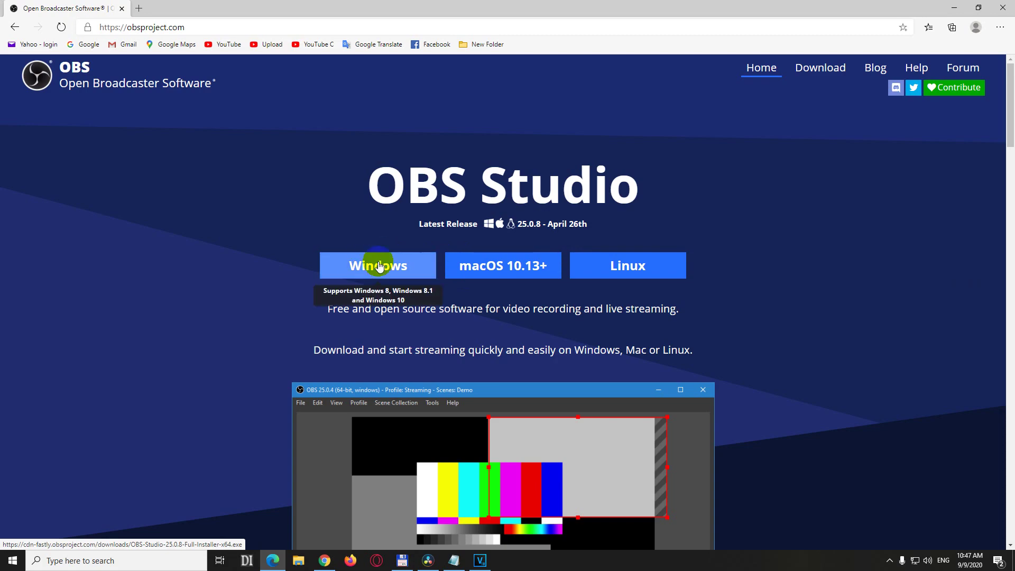
Step: Close Edge and launch OBS Studio 25.0.8 from its desktop shortcut, showing the File menu
click(1002, 8)
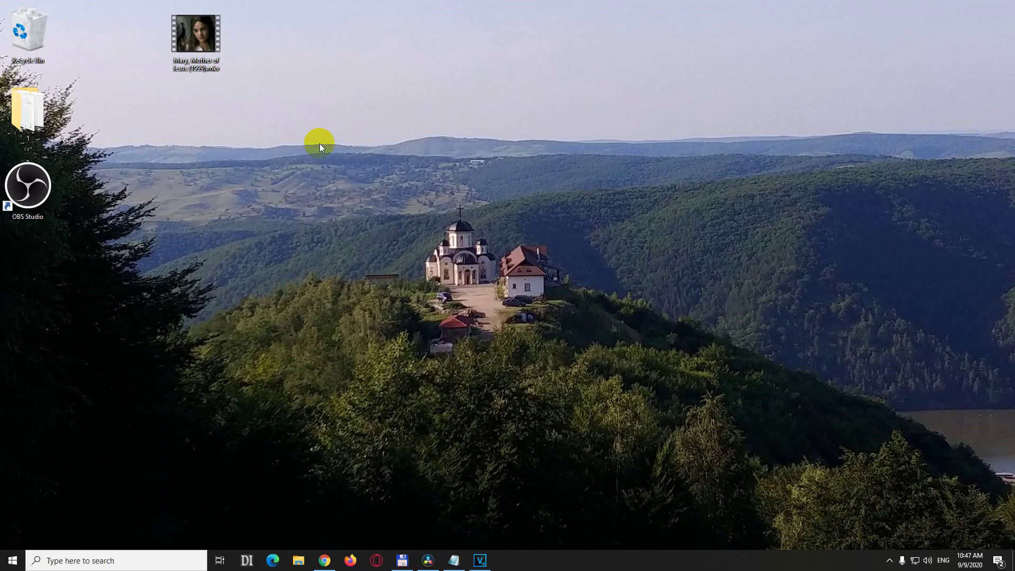
click(35, 193)
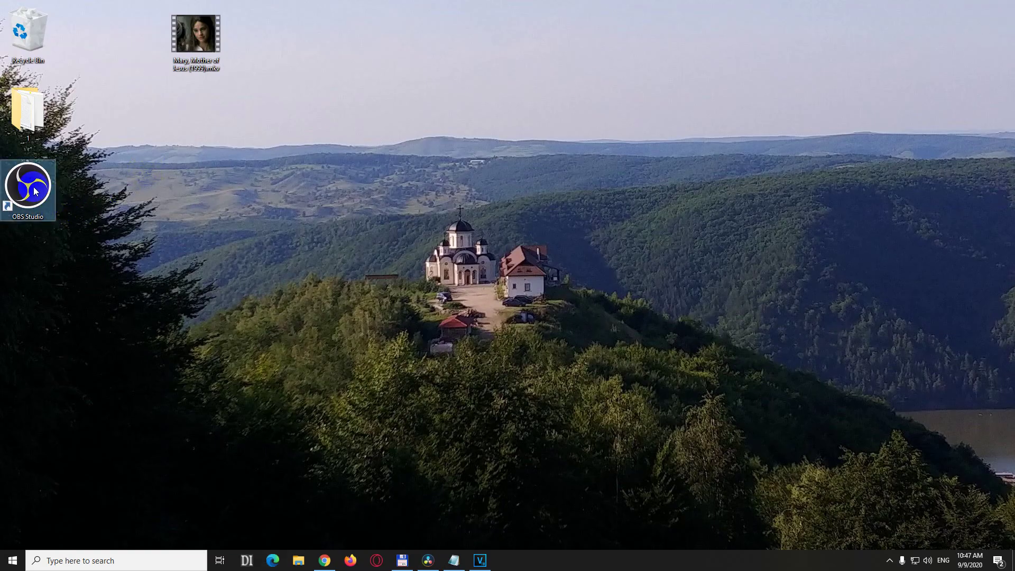
double_click(44, 202)
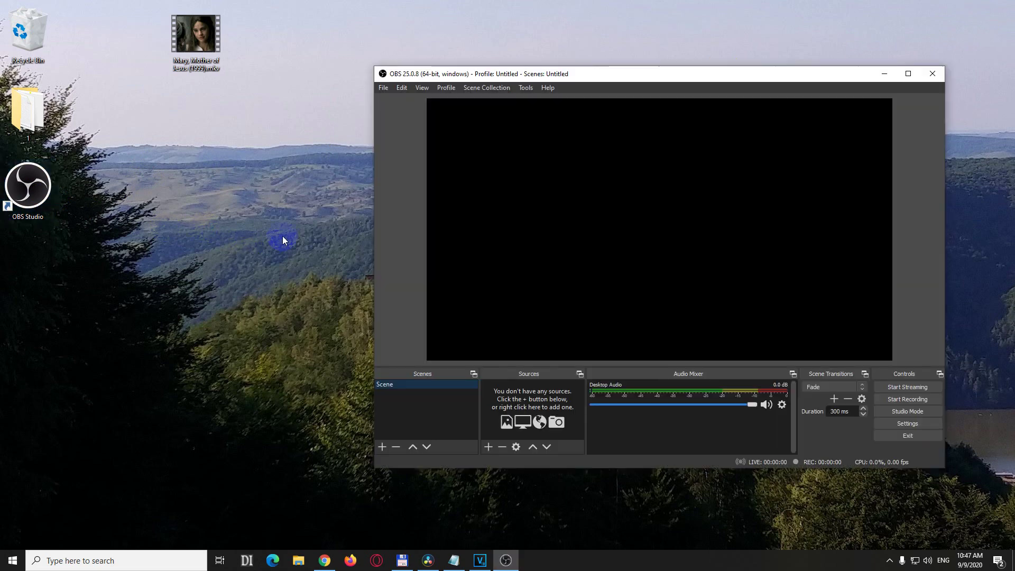
click(382, 88)
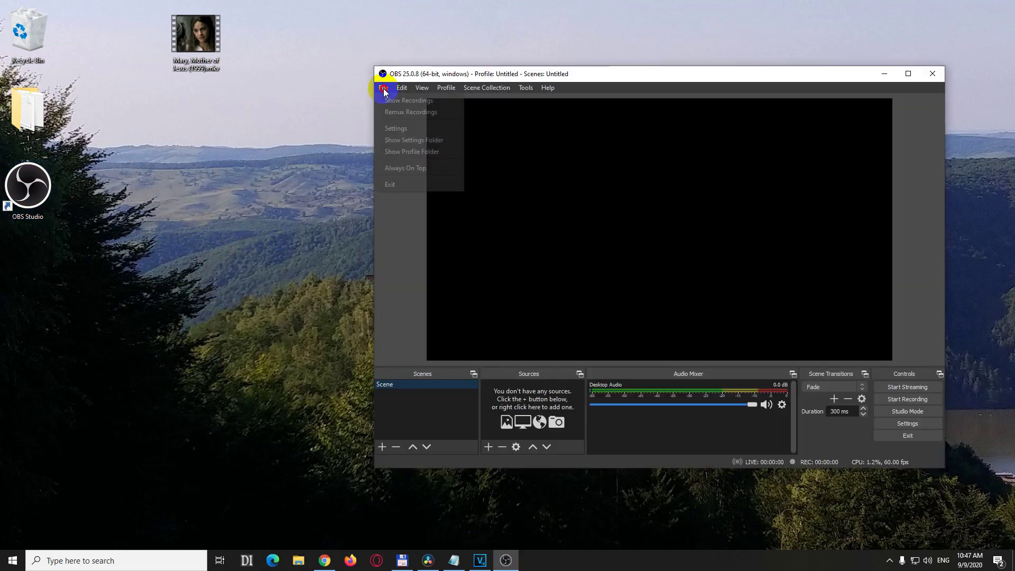
Step: Add Desktop 'Mary, Mother of Jesus (1999).mkv' to Remux Recordings with a matching .mp4 target
click(447, 117)
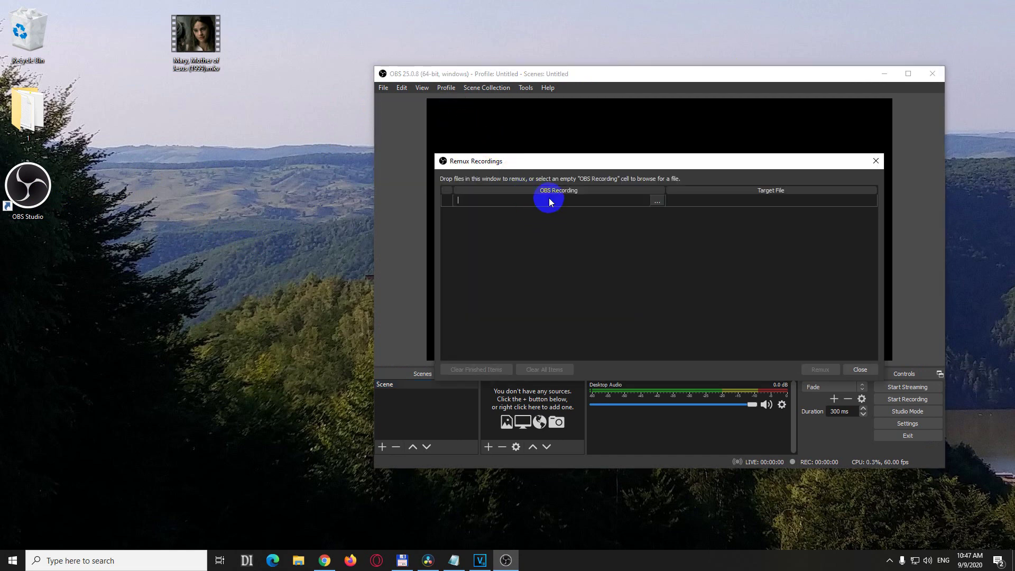
drag(551, 163, 304, 200)
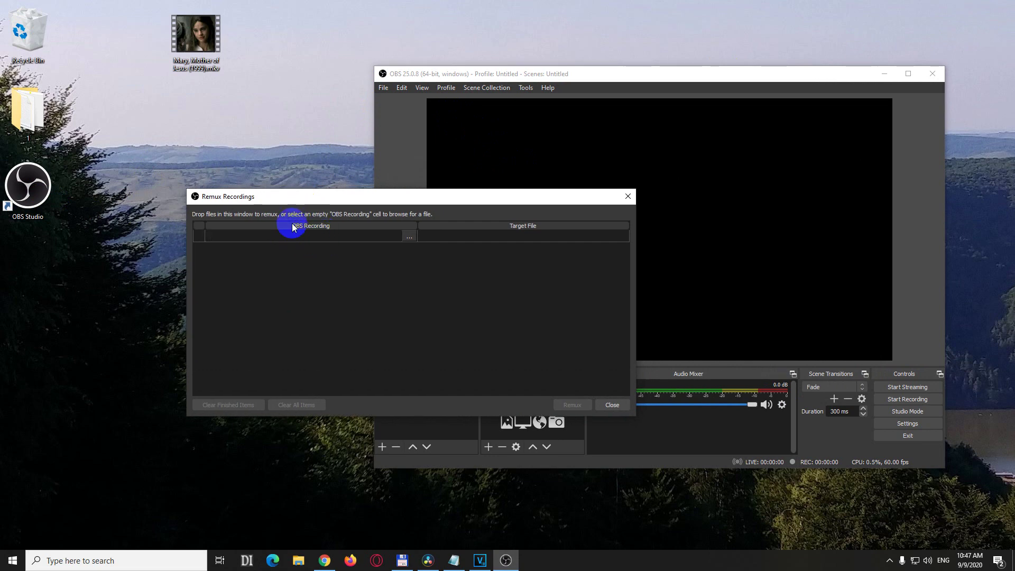
click(292, 228)
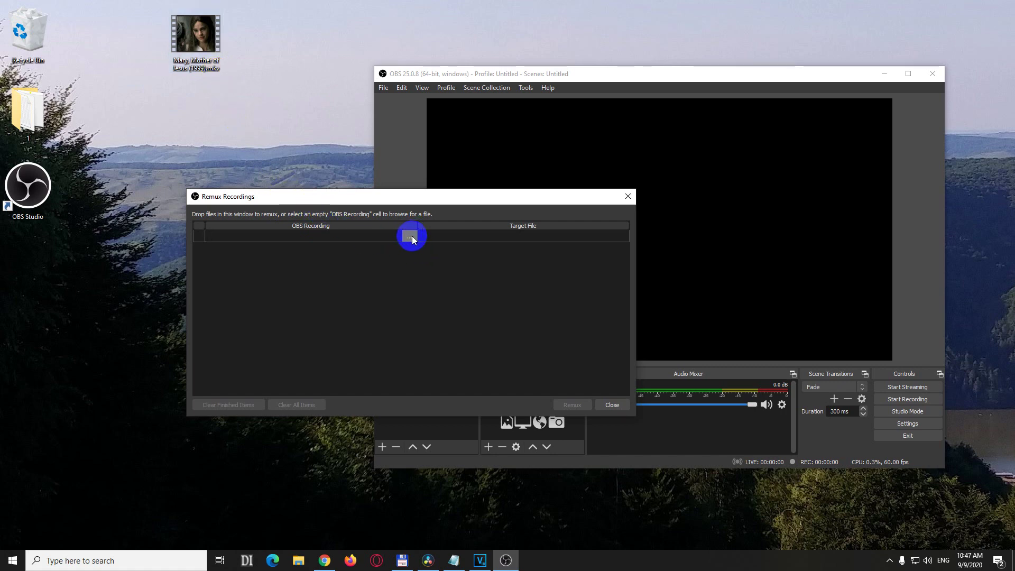
click(412, 236)
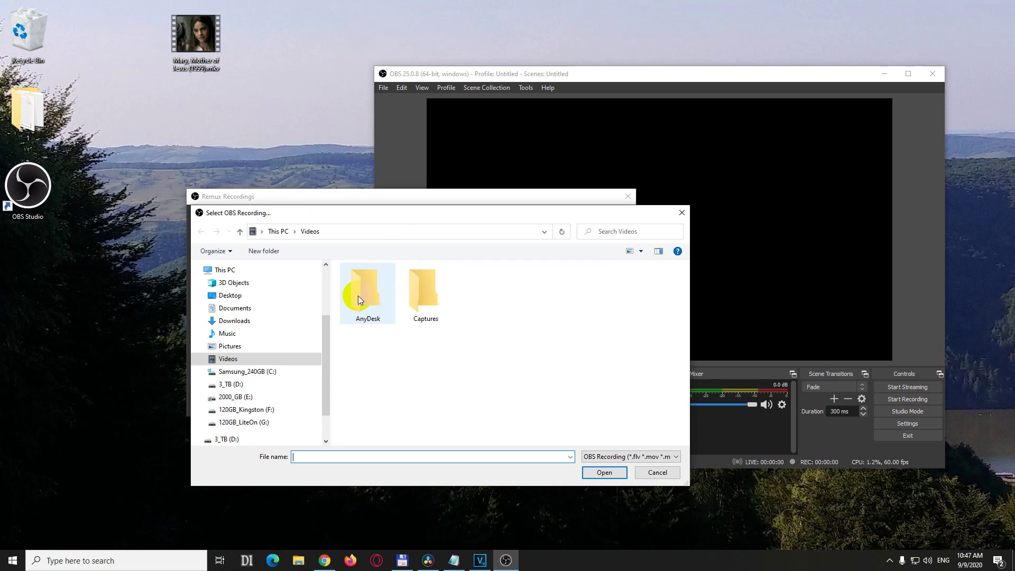
click(229, 296)
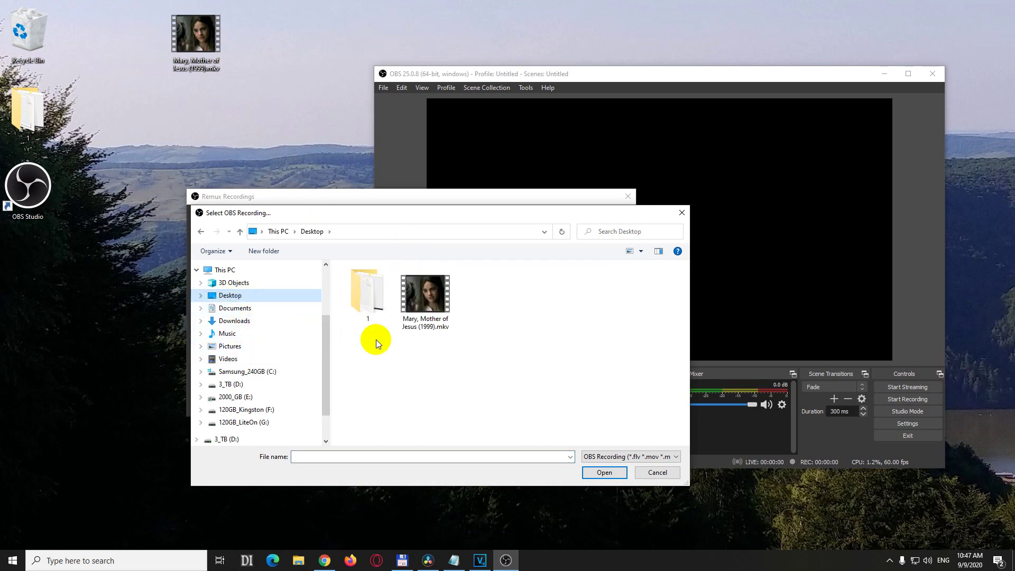
click(430, 295)
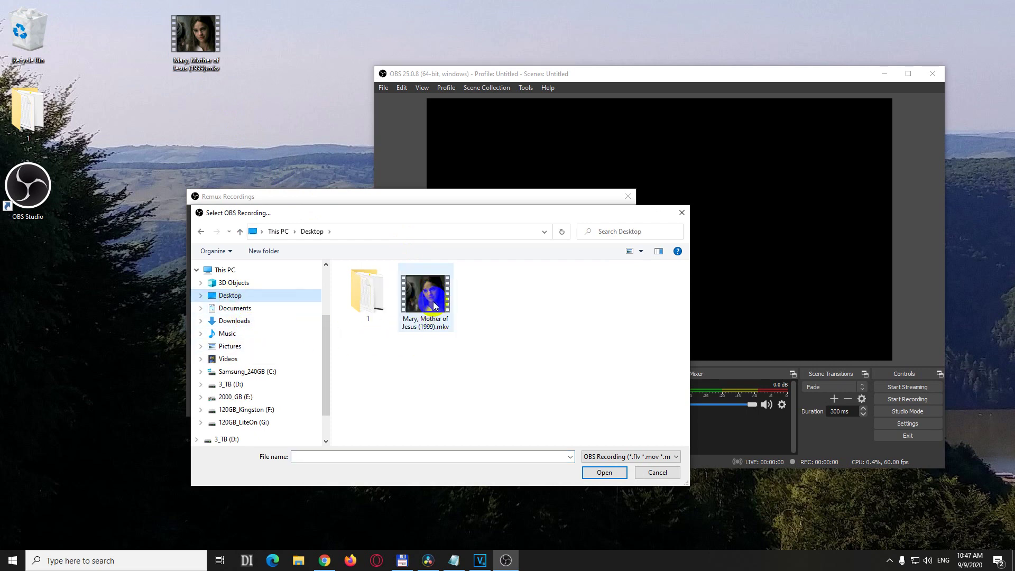
click(606, 473)
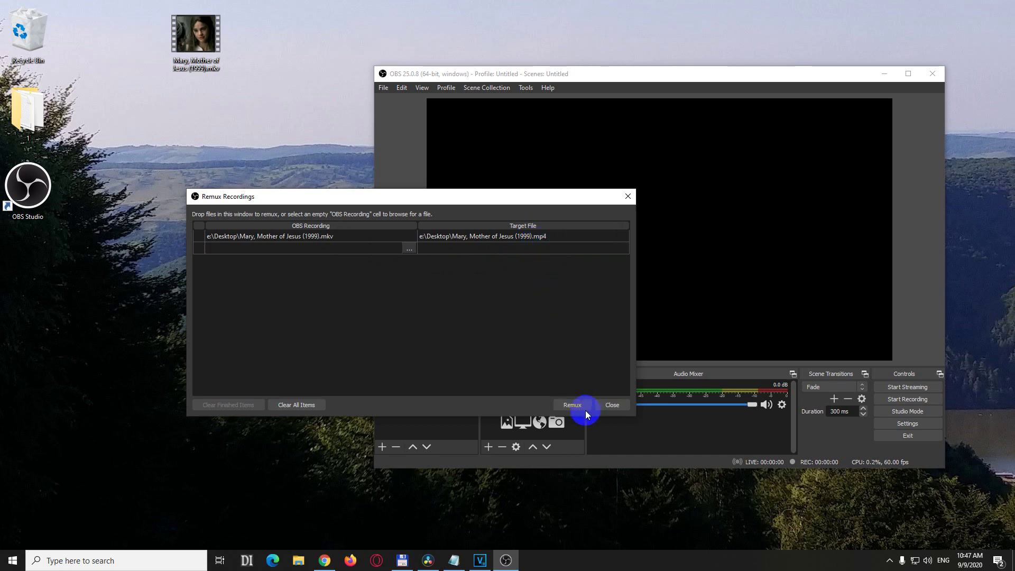
Step: Remux the movie into 'Mary, Mother of Jesus (1999).mp4' and select the new desktop file
click(573, 407)
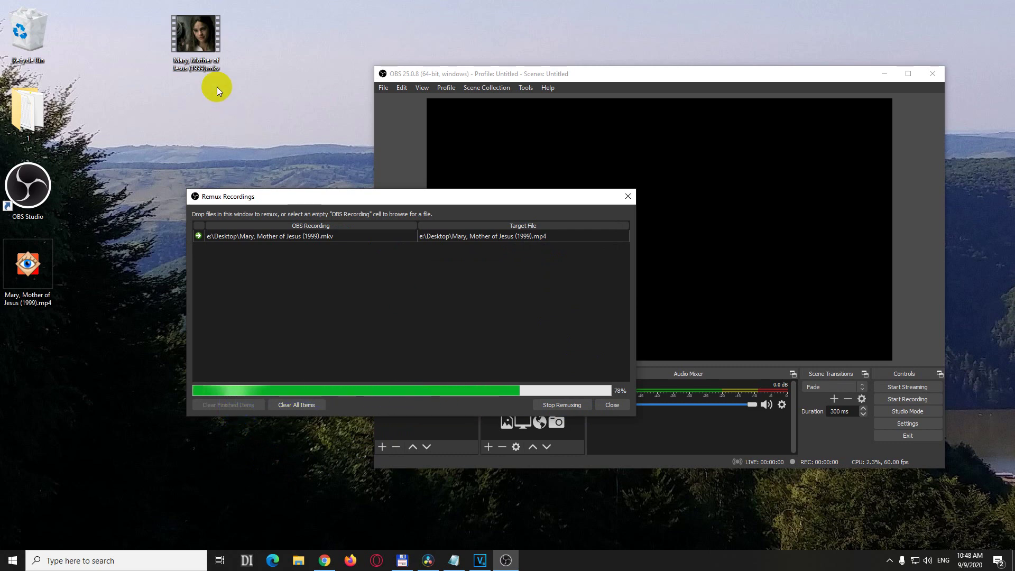
click(29, 277)
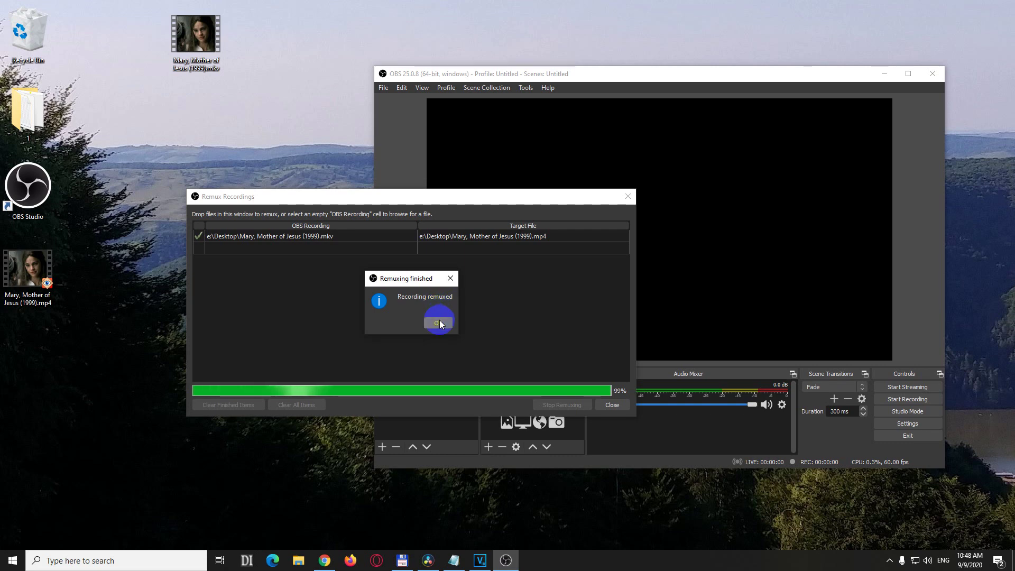
Step: Dismiss the remux notice, close Remux Recordings, and move the mp4 icon beside the mkv
click(437, 323)
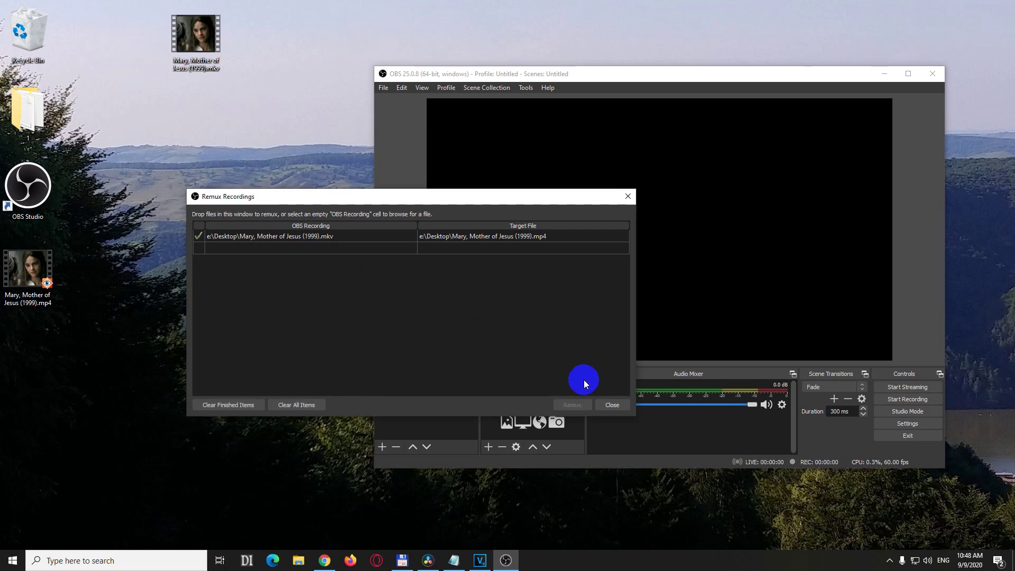
click(616, 409)
click(32, 278)
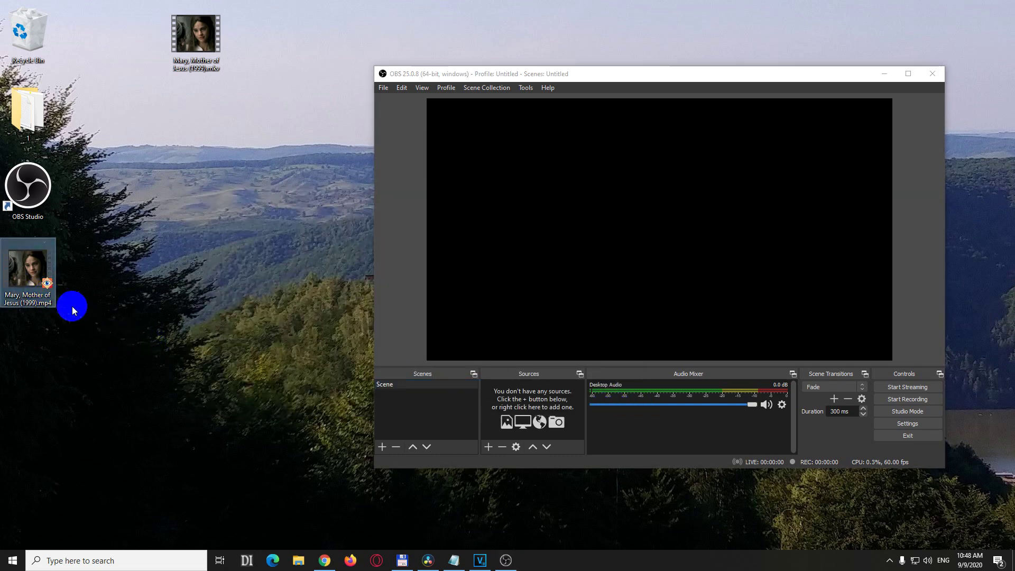
drag(31, 269, 253, 59)
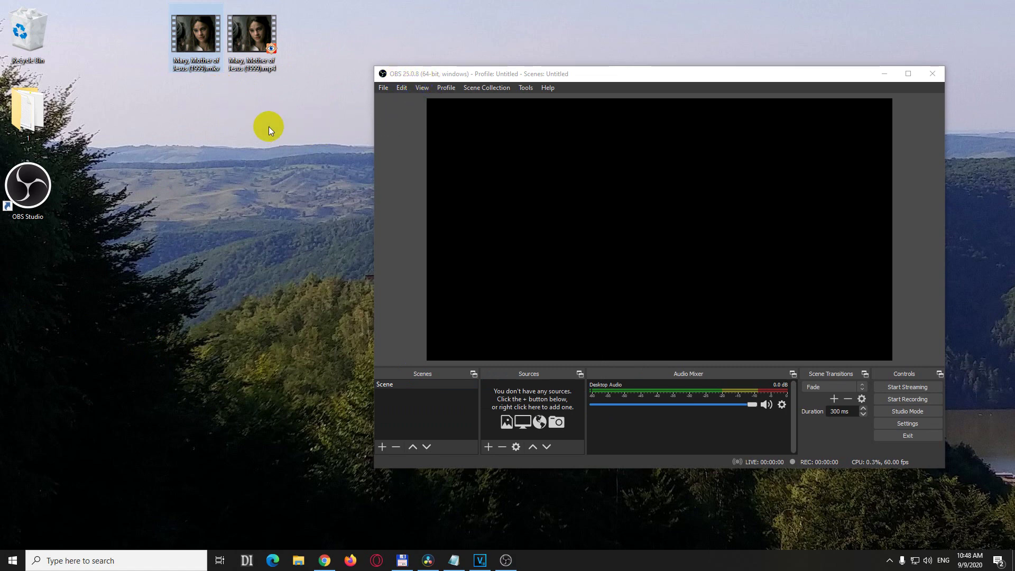
Step: Open the mkv file's Properties window and move it to the left
right_click(194, 44)
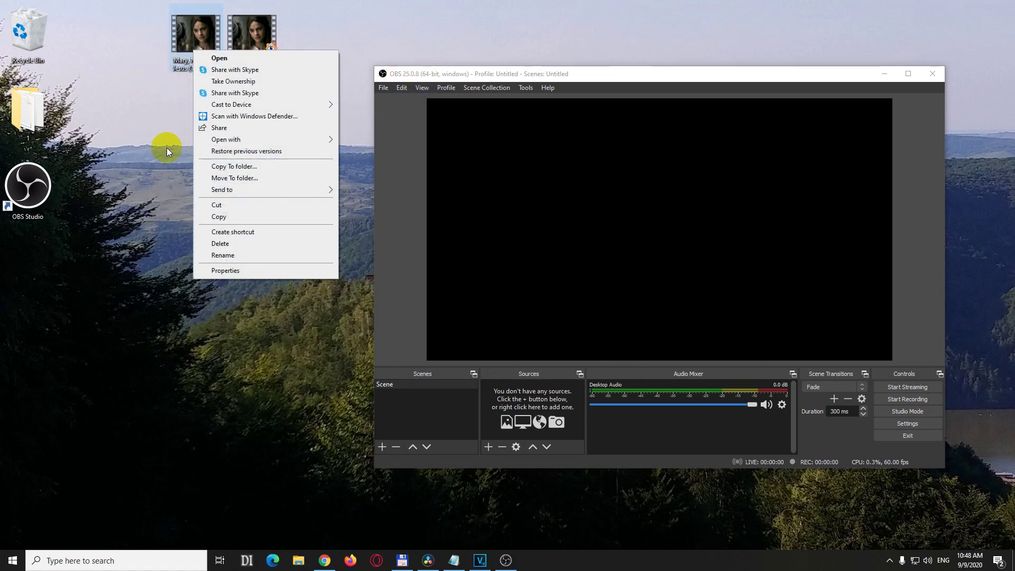
click(226, 270)
drag(295, 56, 238, 107)
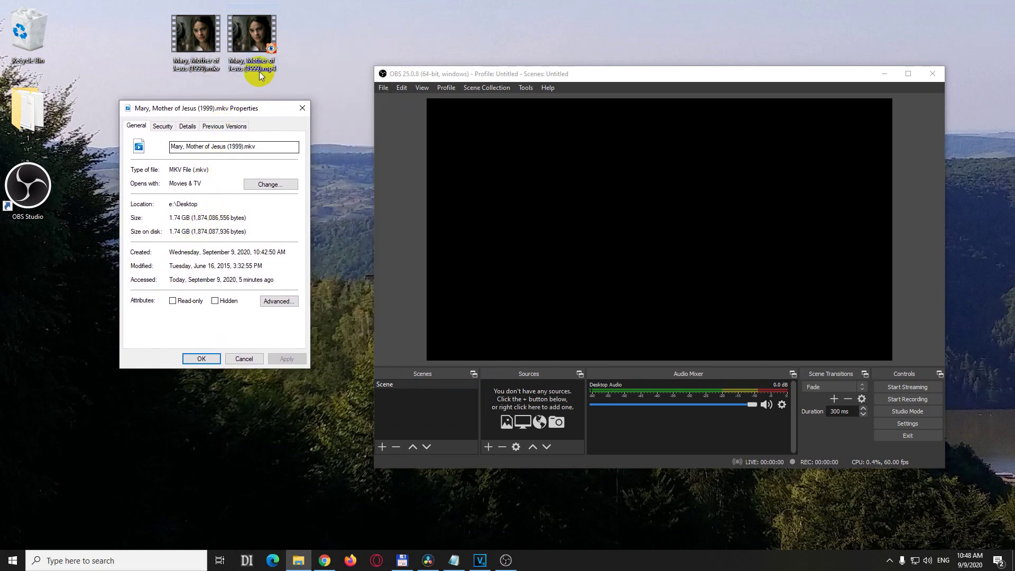
Step: Open the mp4 file's Properties beside the mkv's, both showing 1.74 GB
right_click(251, 44)
click(291, 265)
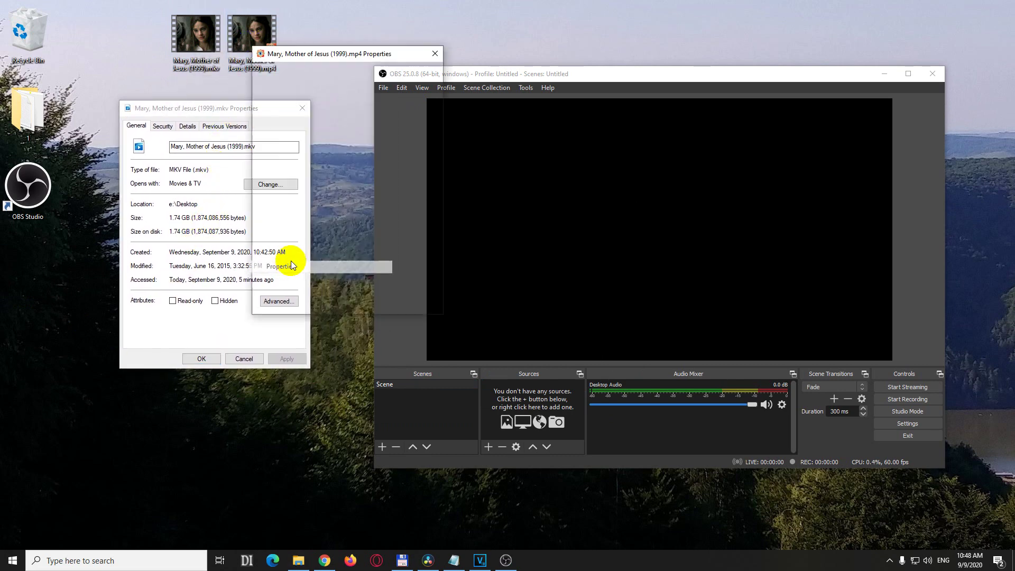
drag(347, 57, 418, 111)
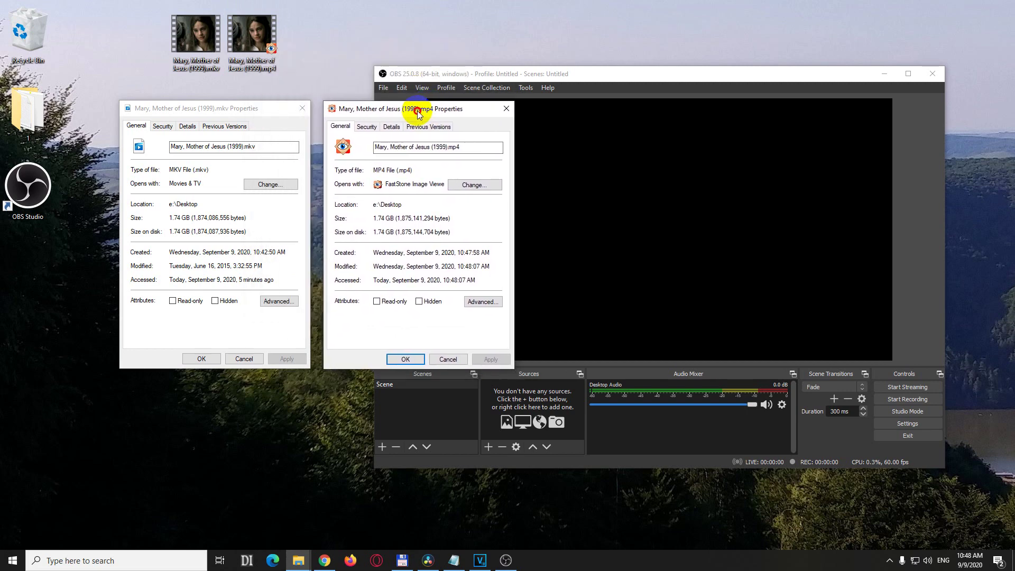